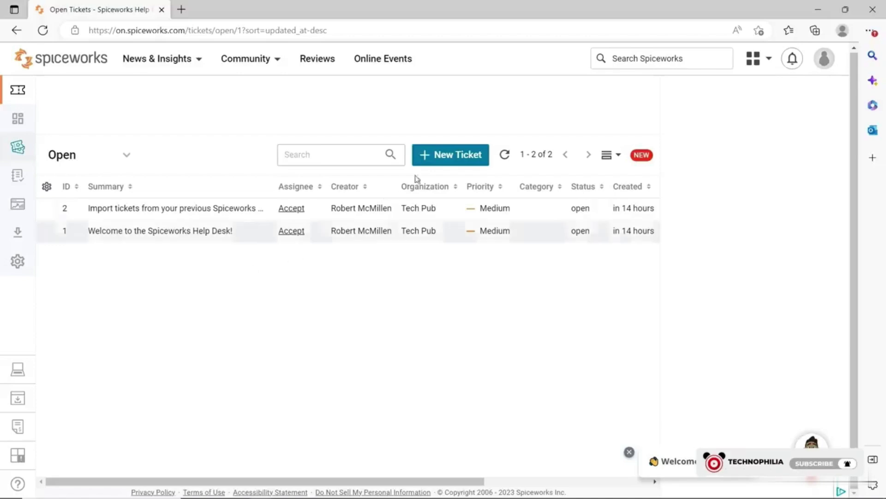
Start a new ticket and keep Tech Pub as its organization.
left_click(444, 156)
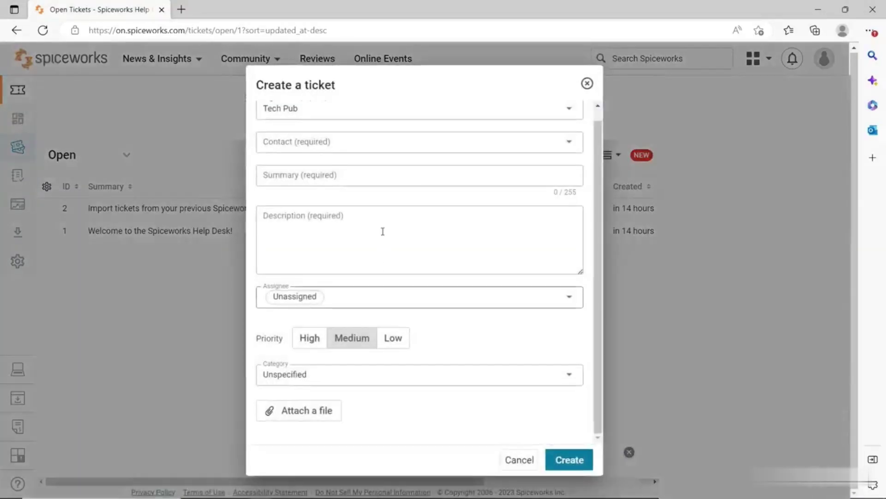
scroll(405, 225, "up", 1)
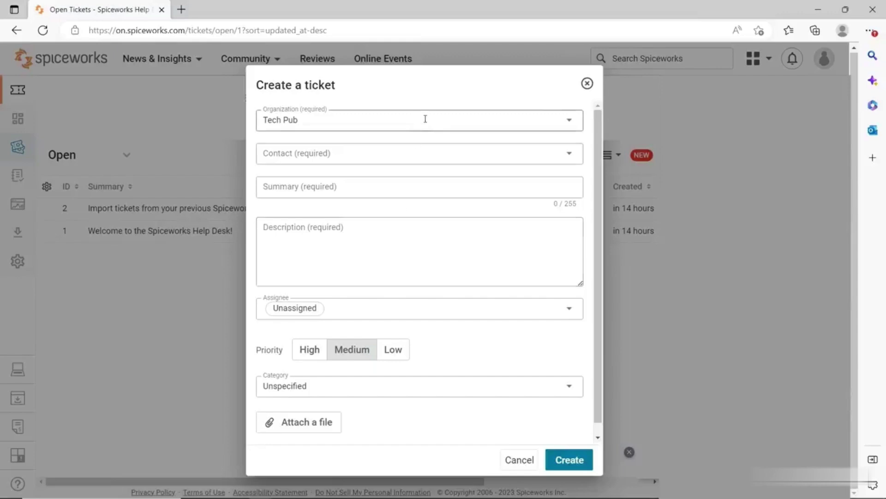
left_click(569, 120)
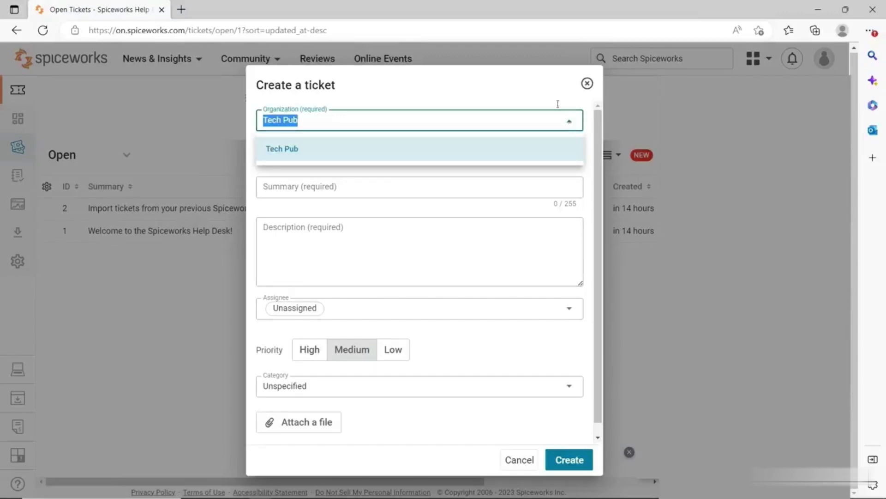
left_click(543, 95)
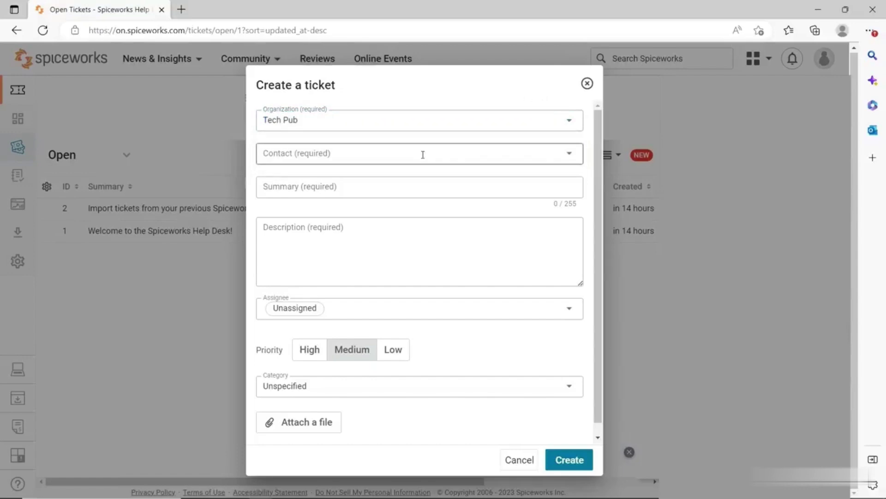
Add a new user by their e-mail address and set them as the ticket's contact.
left_click(567, 151)
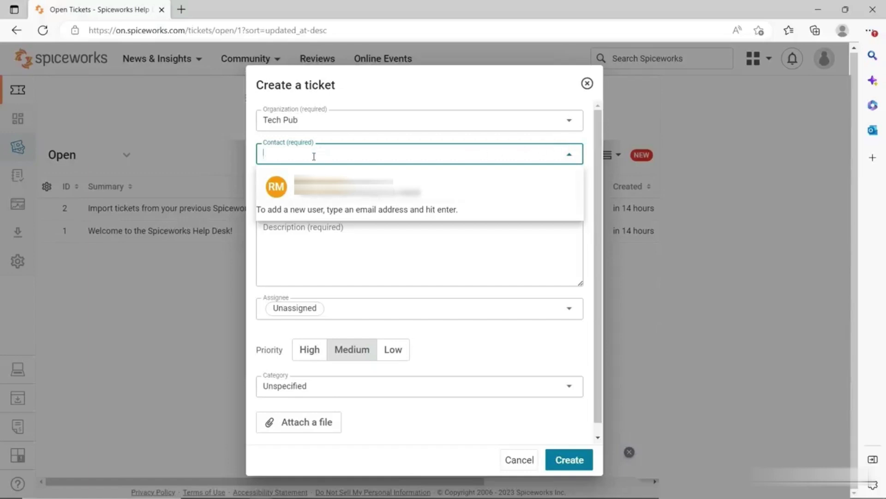
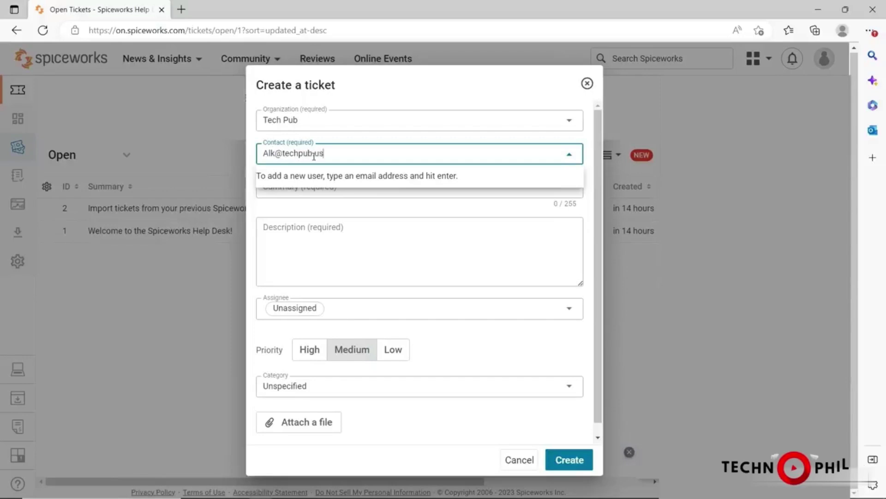
left_click(405, 202)
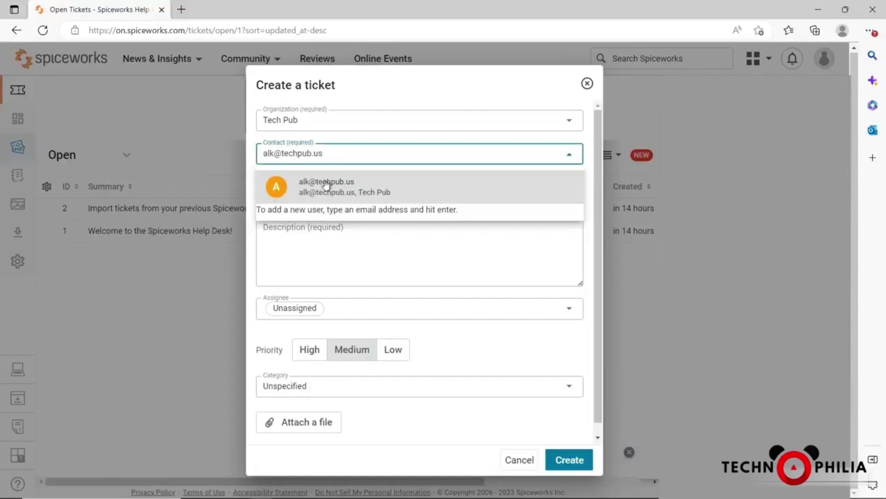
left_click(327, 185)
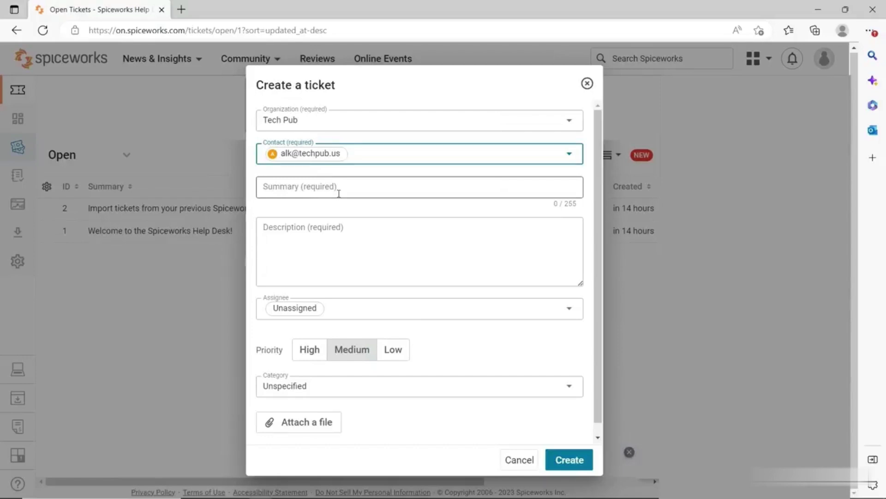
Enter summary 'Monitor changed color' and paste the description 'The monitor appears blue instead of normal colors.'.
left_click(349, 191)
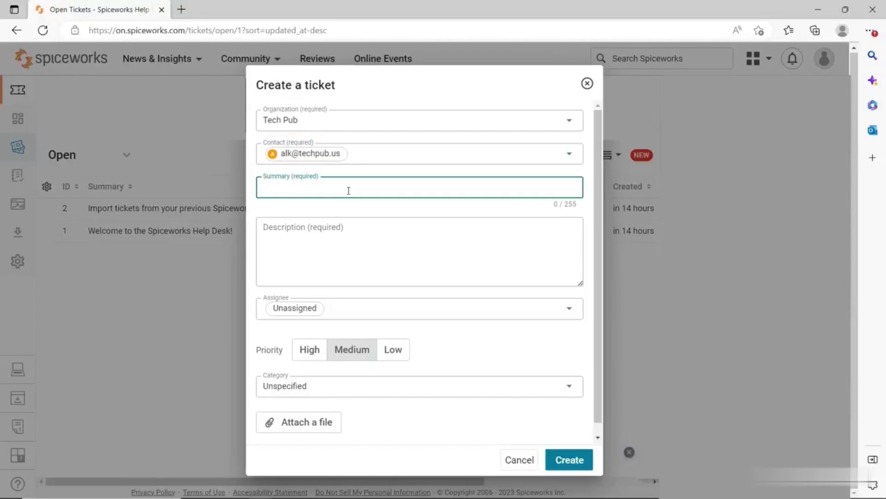
type("Monitor changed color")
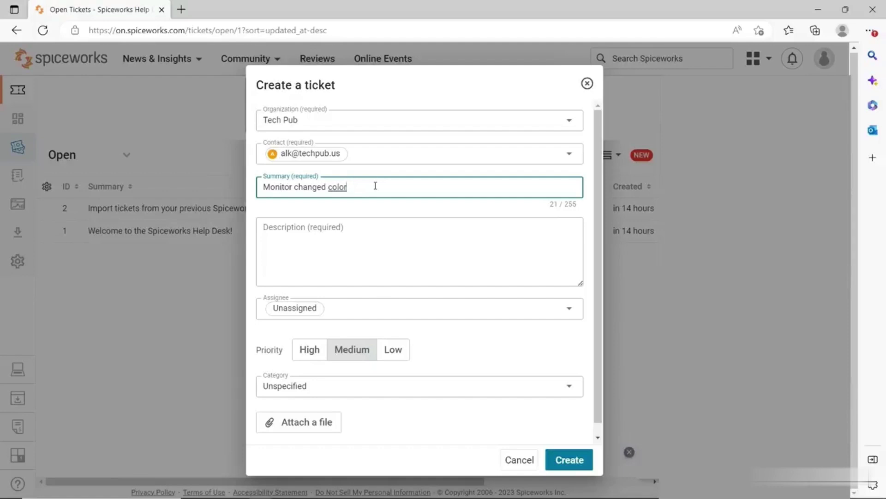
left_click(379, 233)
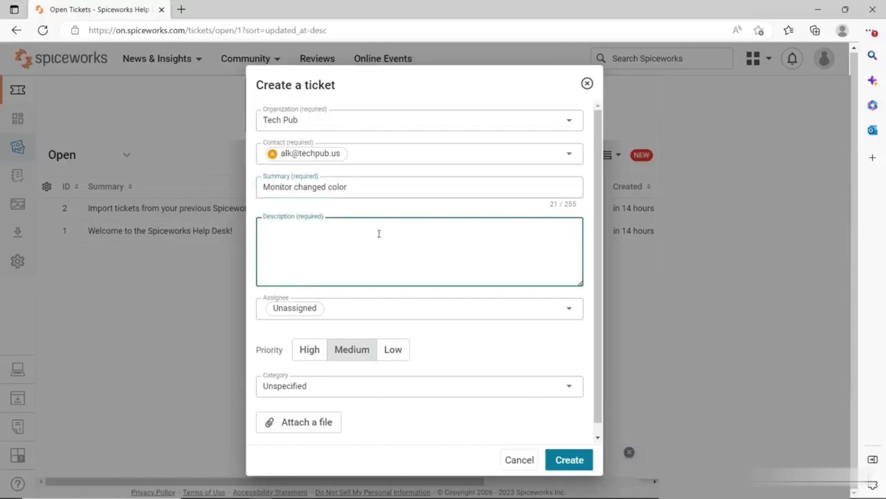
type("The monitor appears blue instead of normal colors.")
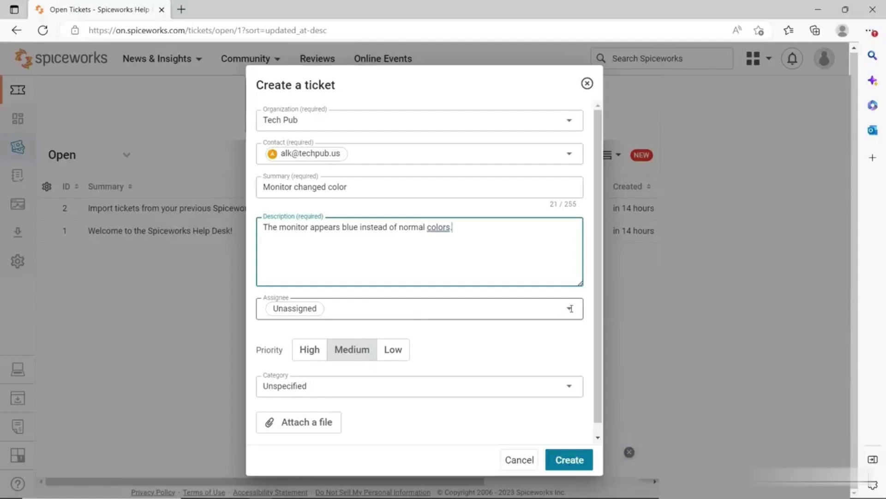
Assign the ticket to the listed technician.
left_click(570, 308)
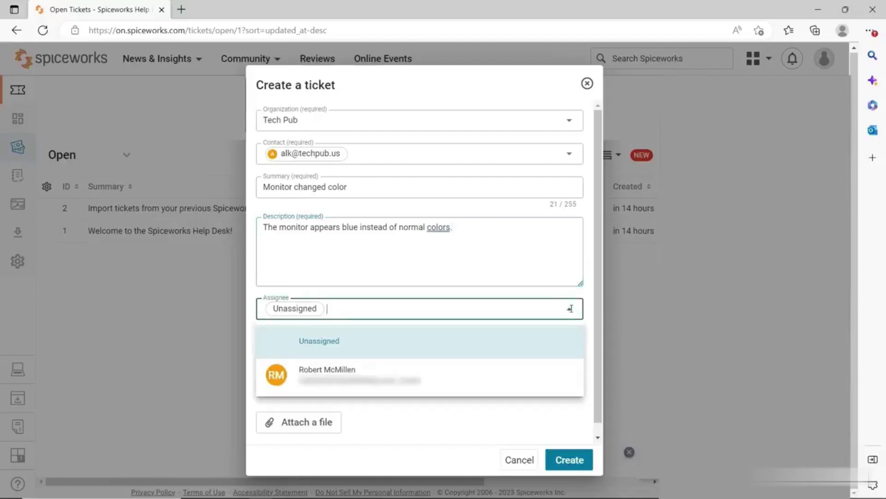
left_click(328, 370)
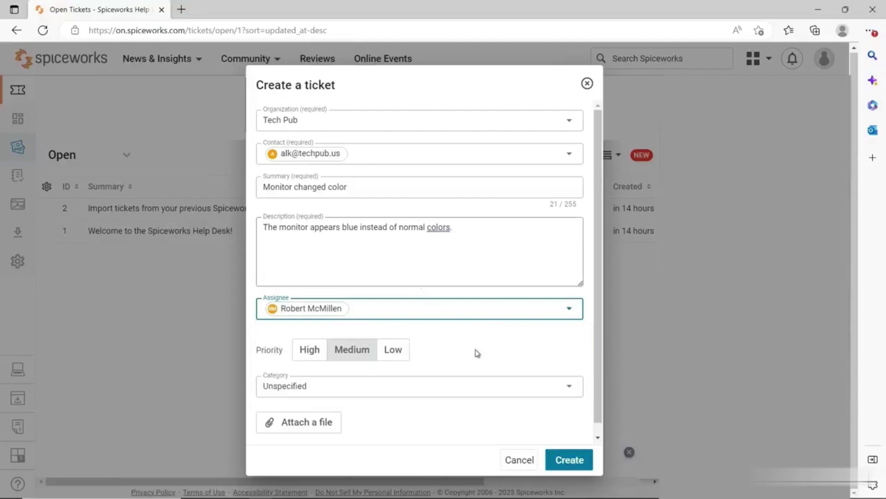
scroll(489, 361, "down", 1)
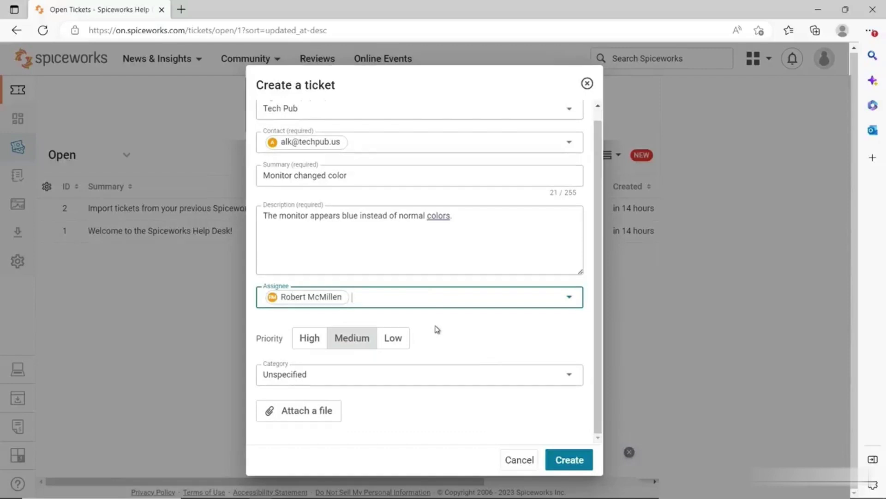
Set Low priority and the Hardware category, then create the ticket.
left_click(394, 341)
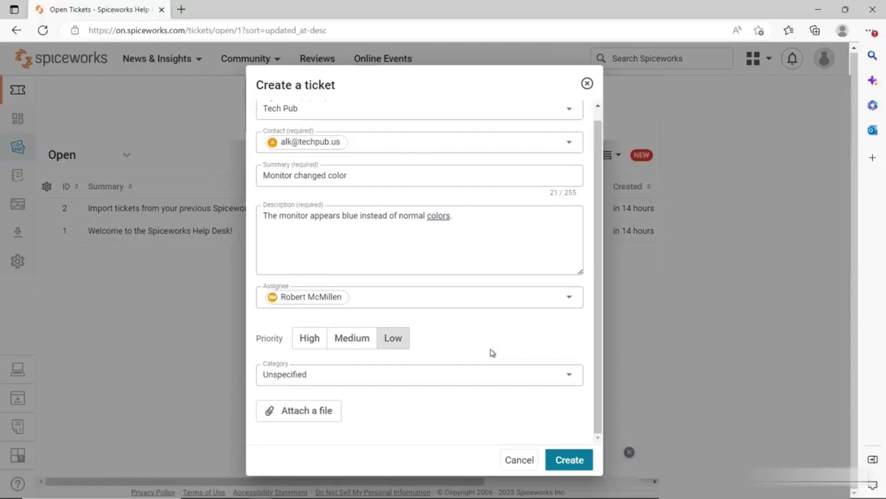
left_click(529, 374)
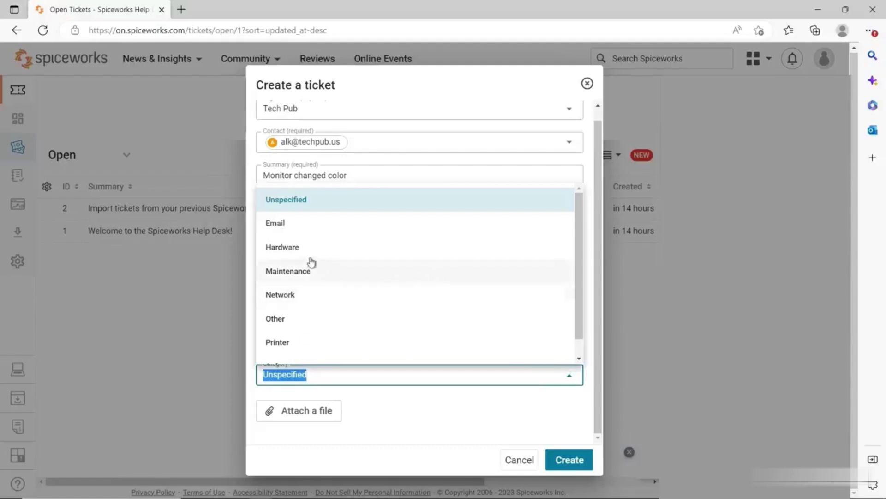
left_click(296, 249)
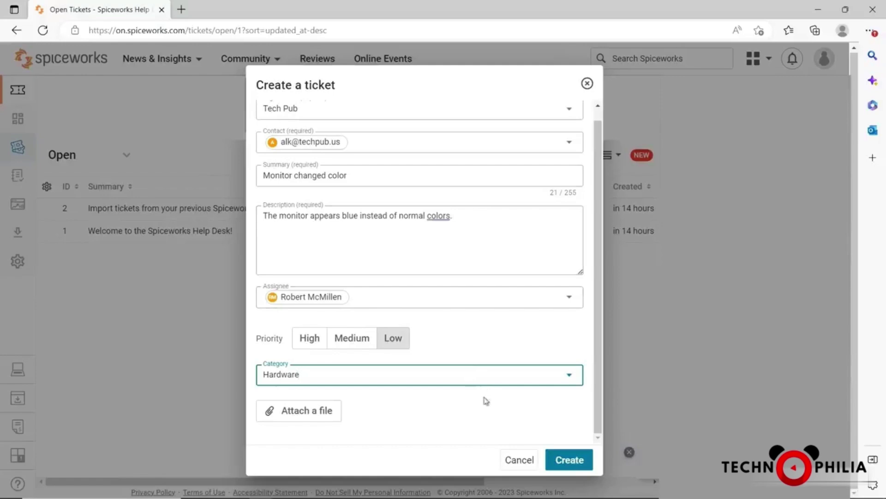
left_click(560, 459)
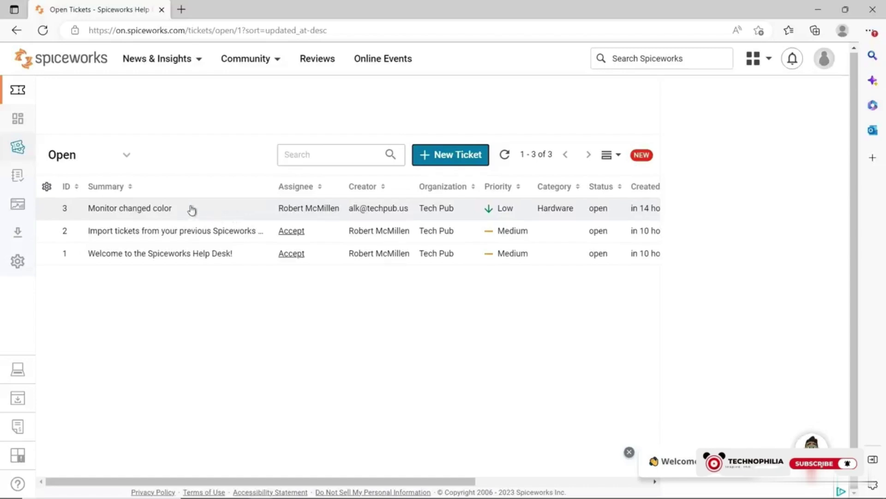
Open ticket 3 and send the public reply 'Had user plug cable in more firmly.'.
left_click(154, 208)
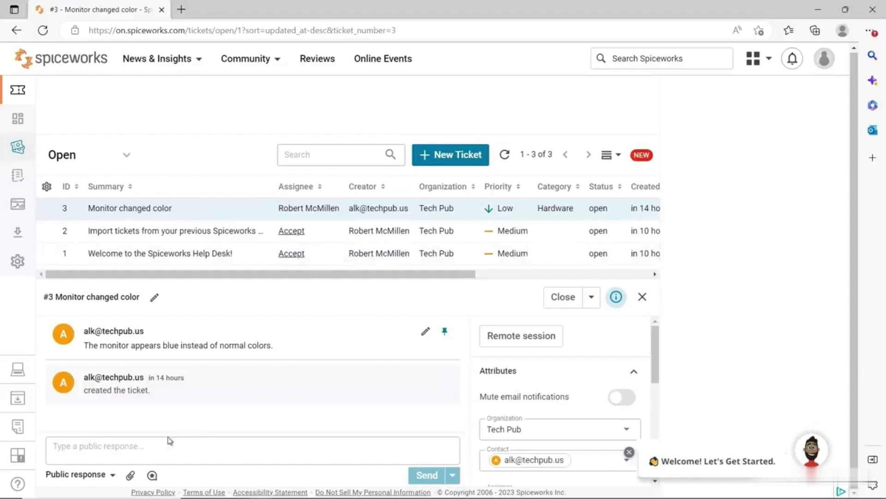
left_click(151, 447)
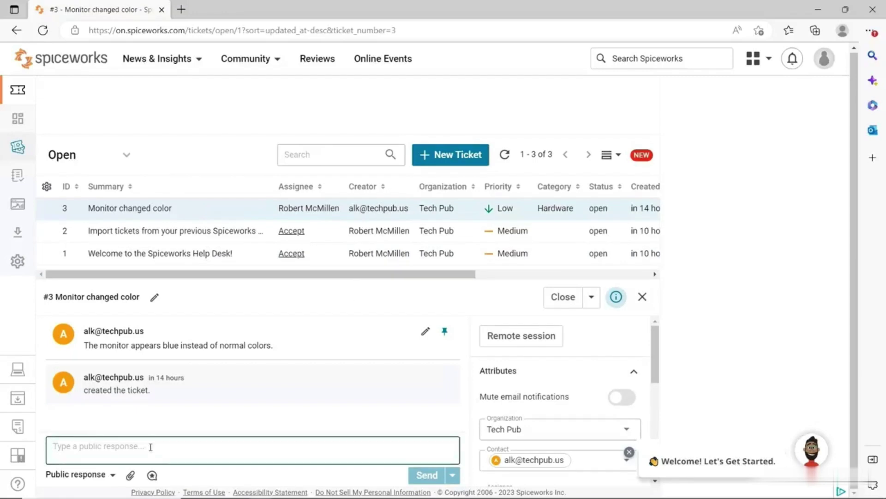
type("Had")
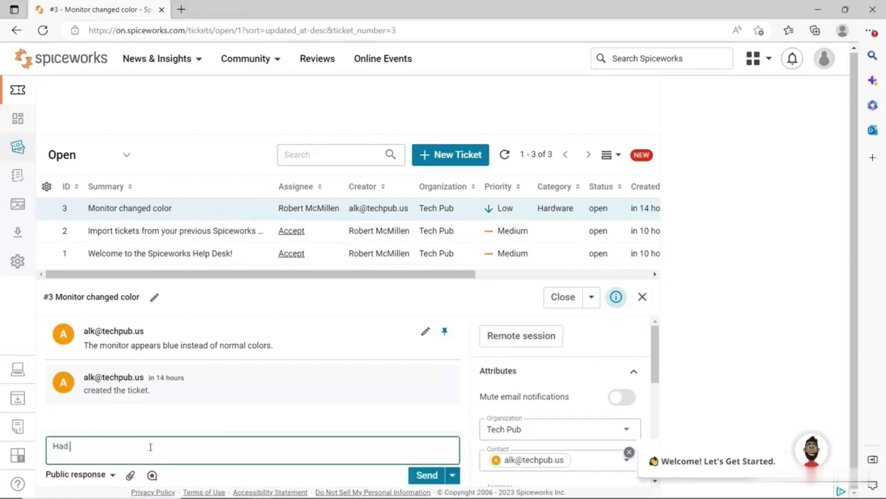
type(" user plug cable in ")
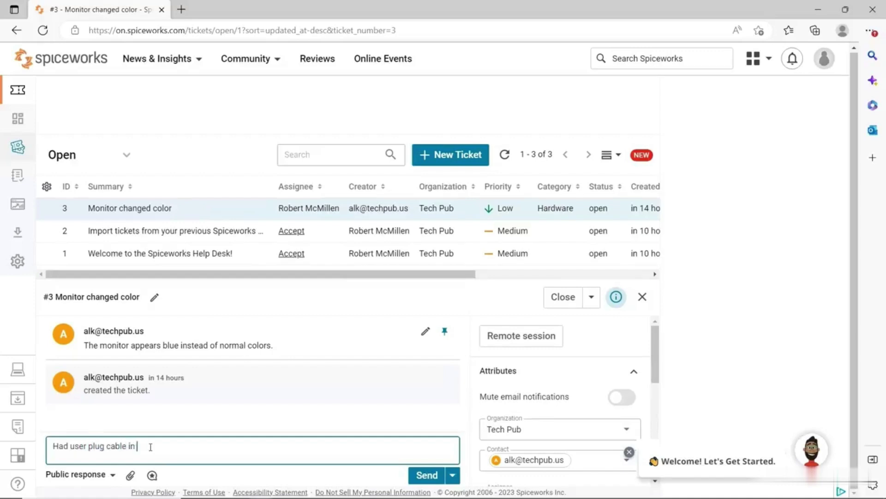
type("more firmly.")
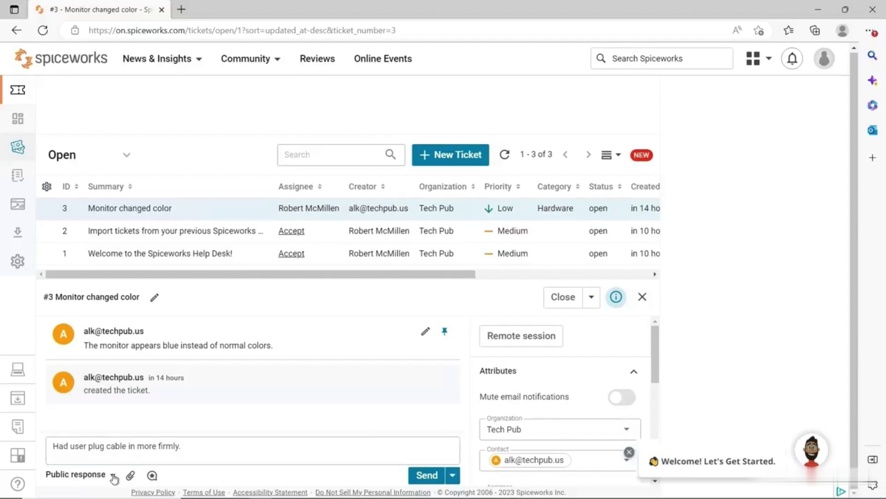
left_click(113, 477)
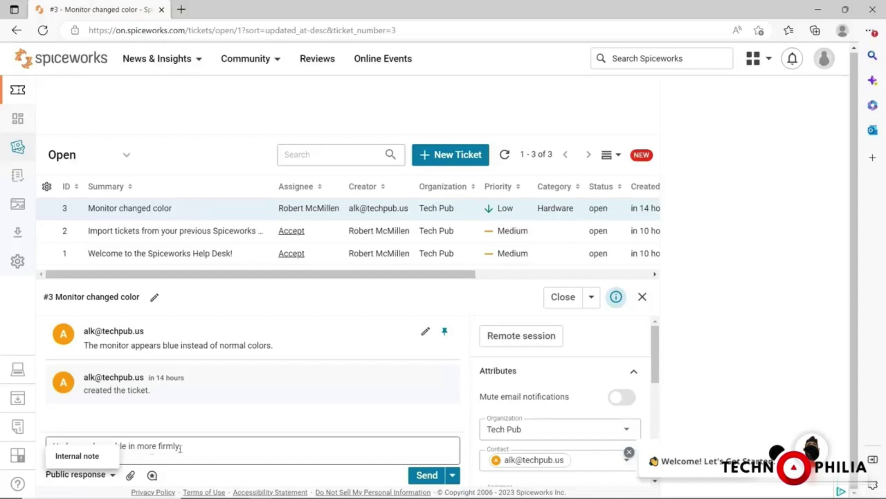
left_click(425, 475)
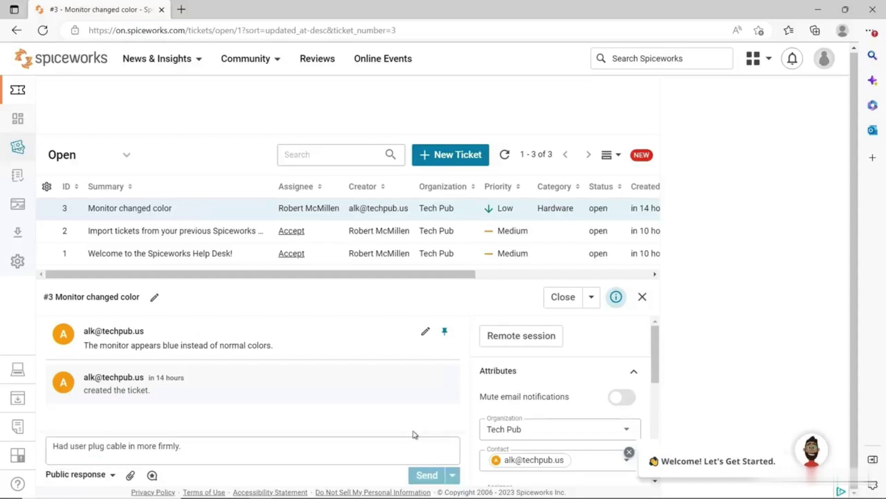
Mark ticket #3 as Closed and dismiss its detail panel.
left_click(592, 299)
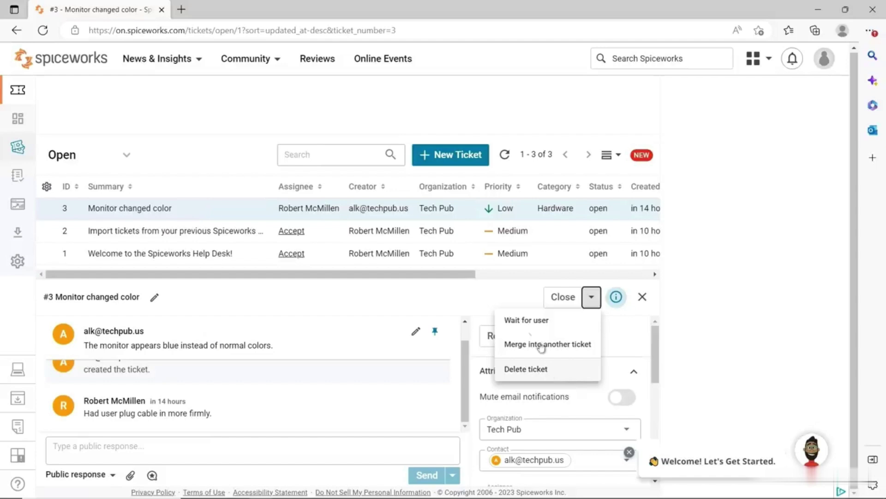
left_click(516, 295)
left_click(557, 300)
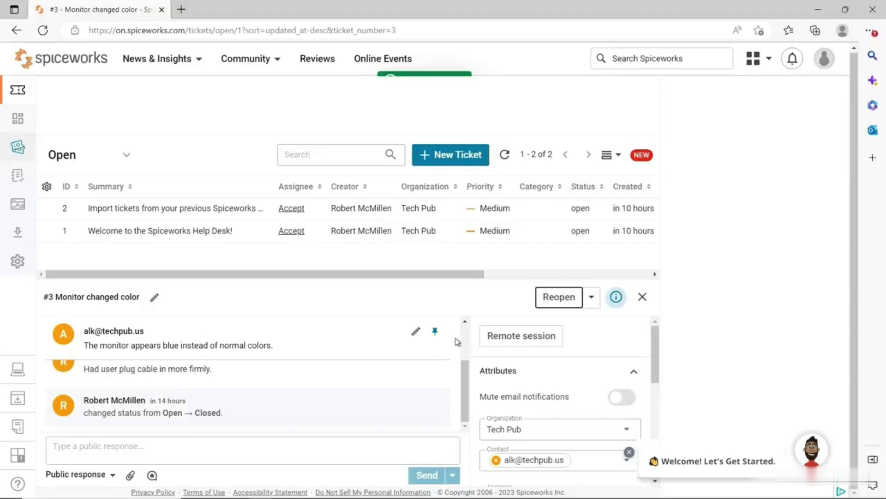
left_click(643, 297)
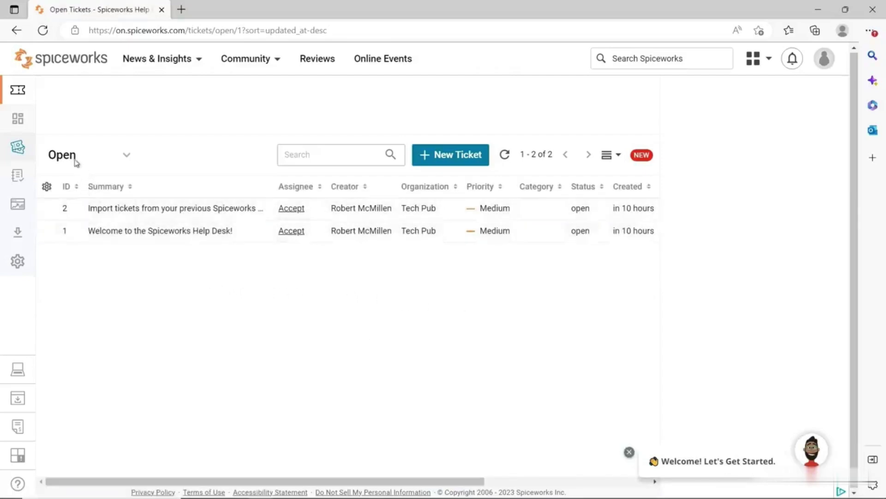
Switch the ticket list from the Open view to the Closed view.
left_click(128, 159)
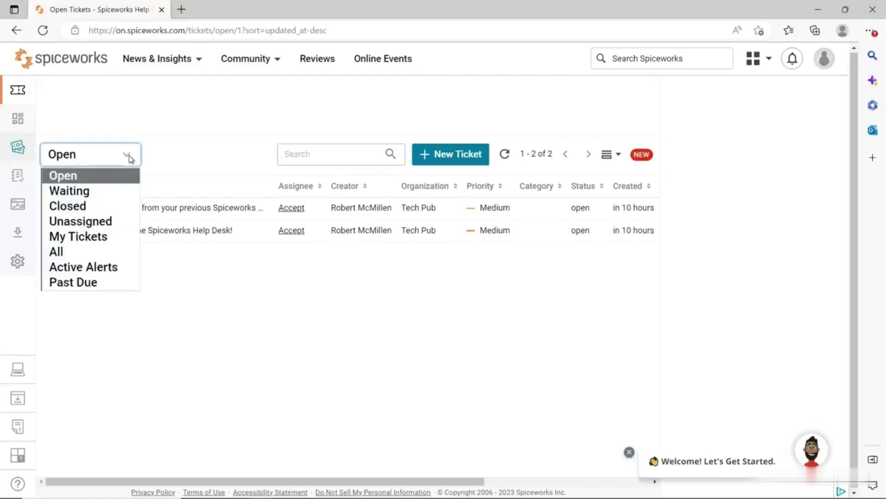
left_click(93, 206)
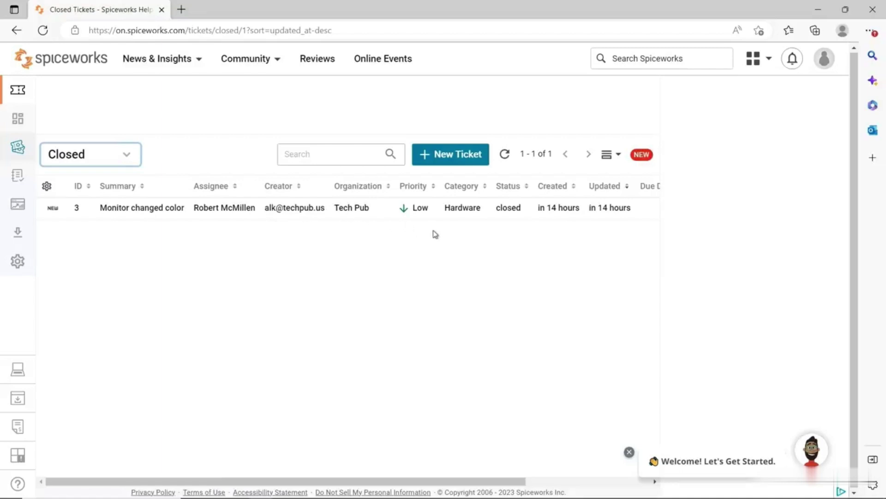
Open closed ticket 3 'Monitor changed color' to view its details.
left_click(179, 216)
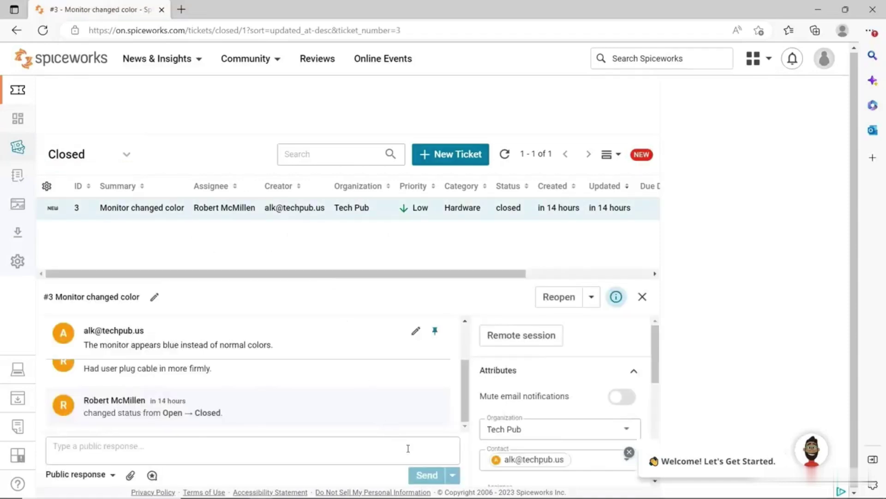